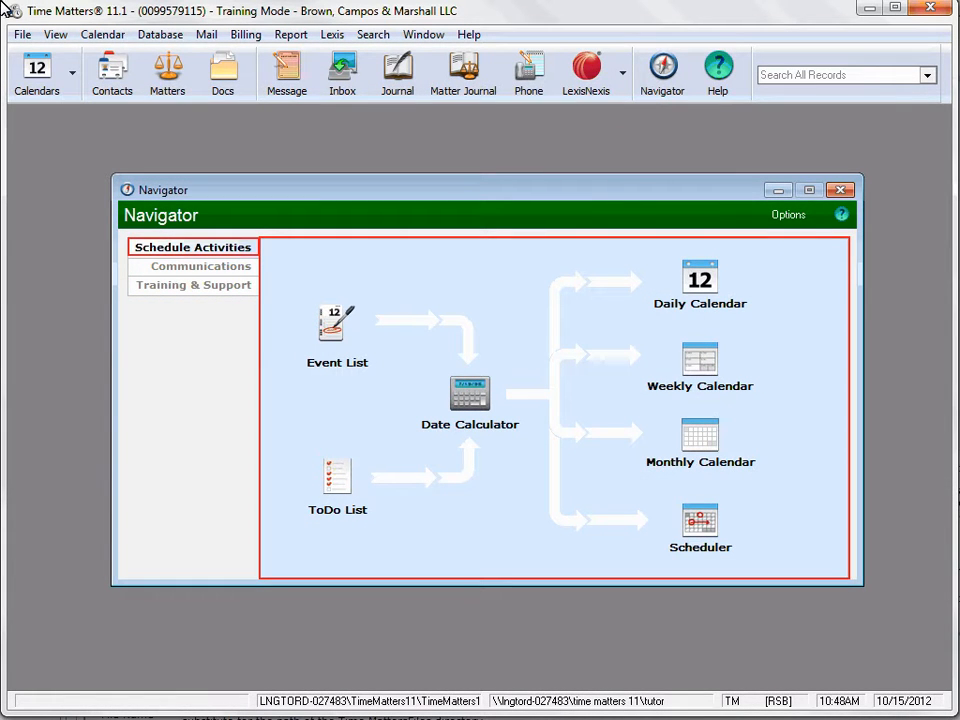
Step: View the Communications navigator and the Training & Support navigator
left_click(164, 270)
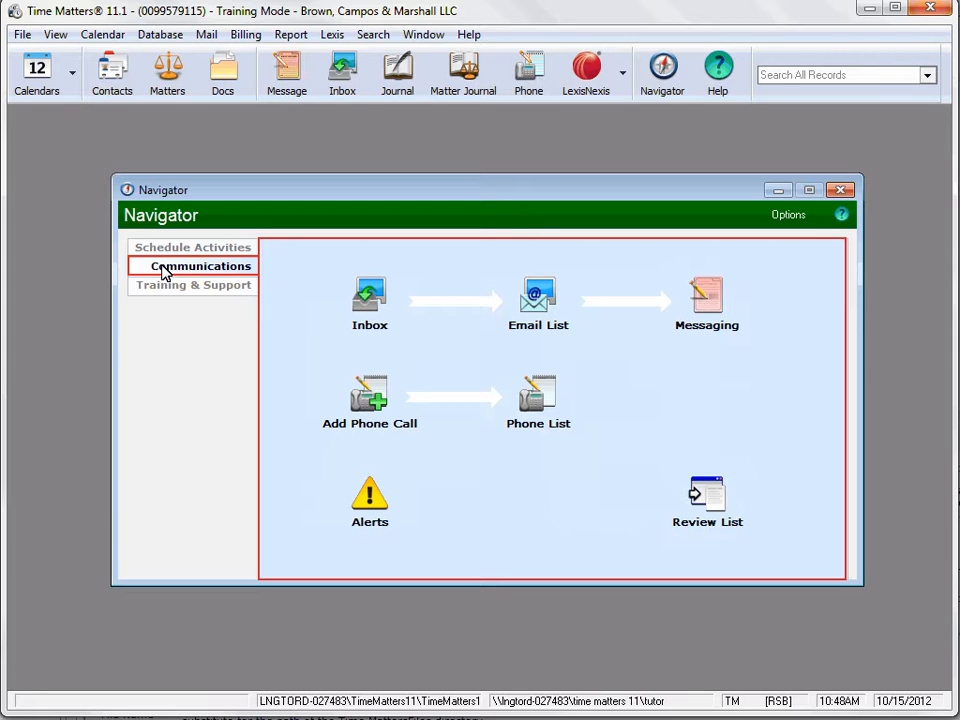
left_click(177, 289)
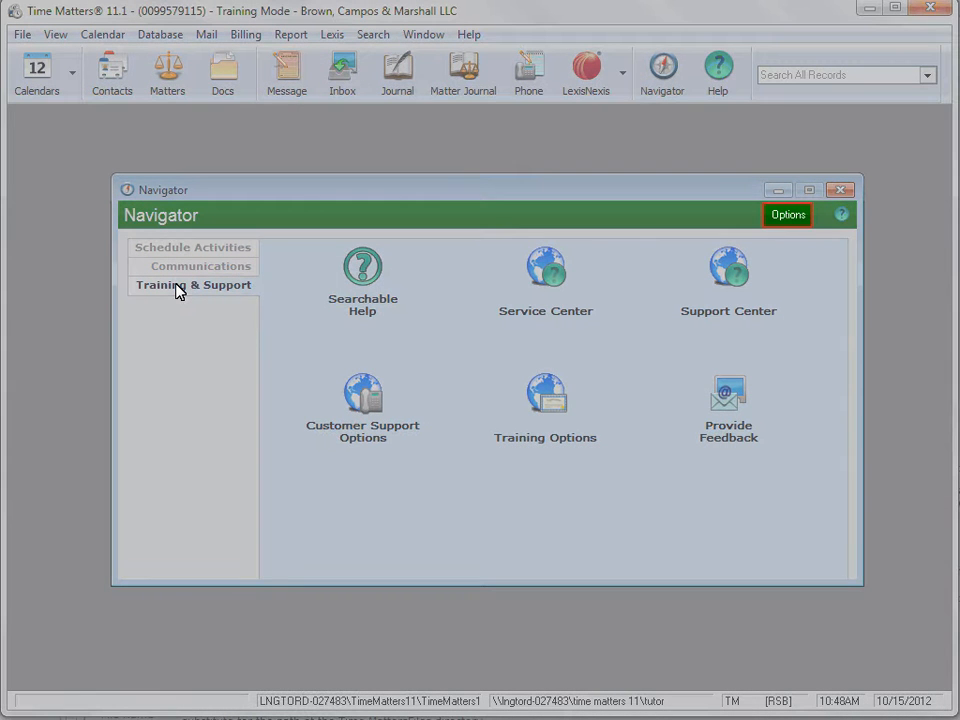
Step: Create a new navigator with the description Document and the tab text Document Mgmt
left_click(789, 217)
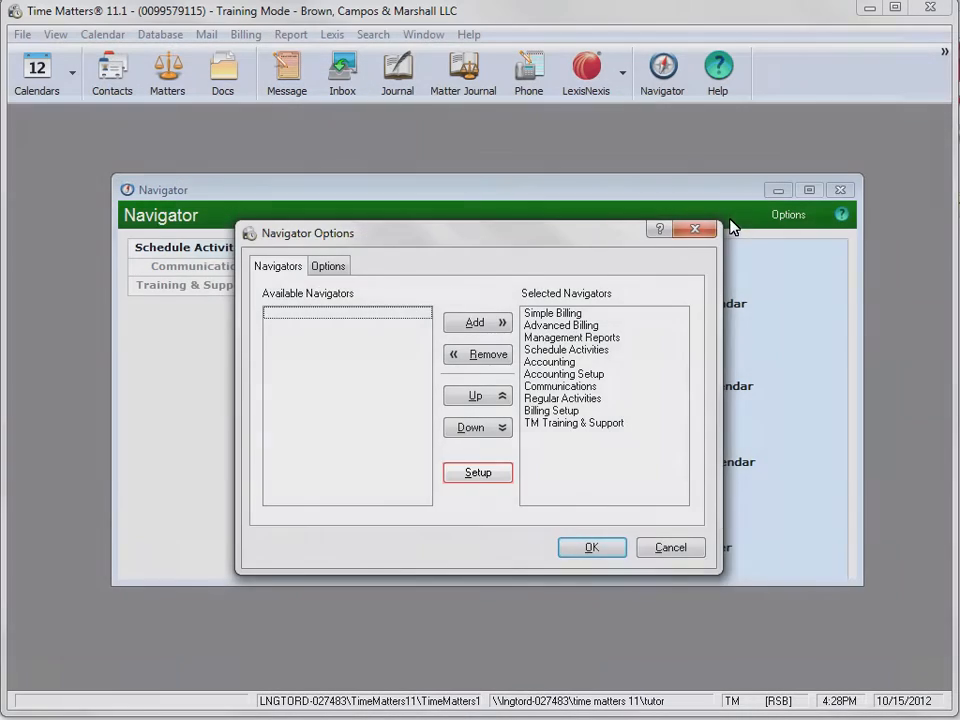
left_click(474, 475)
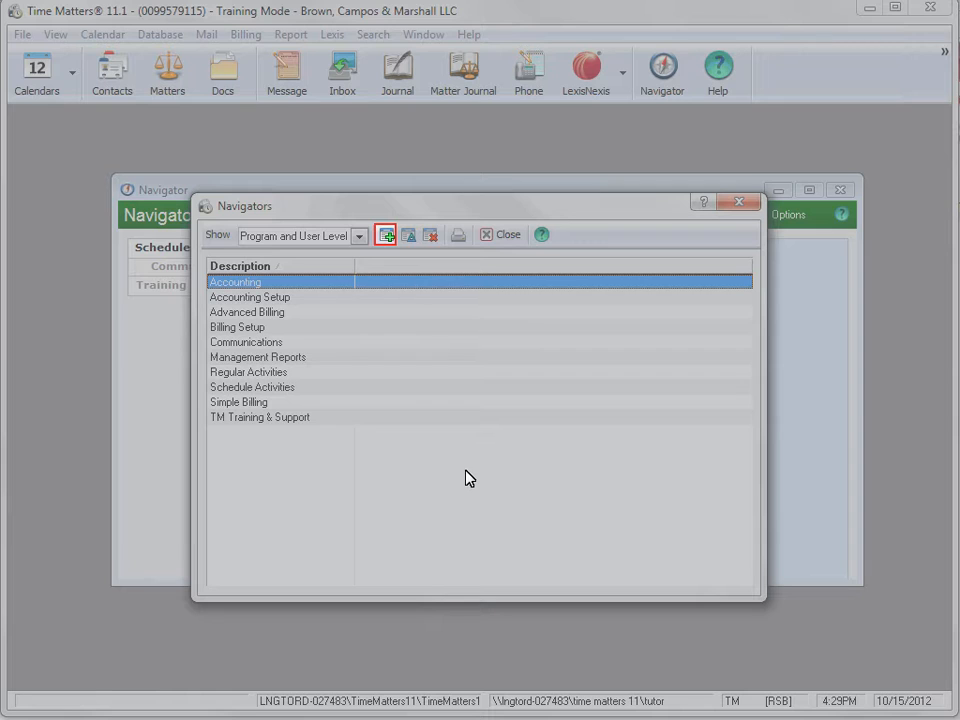
left_click(386, 235)
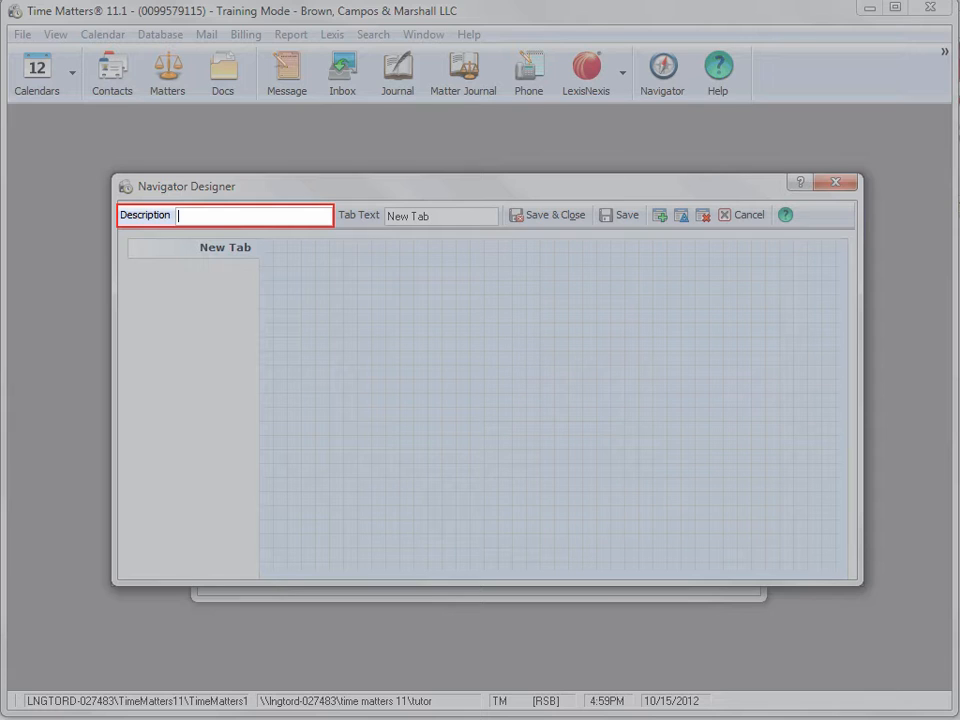
type("Document")
key("Tab")
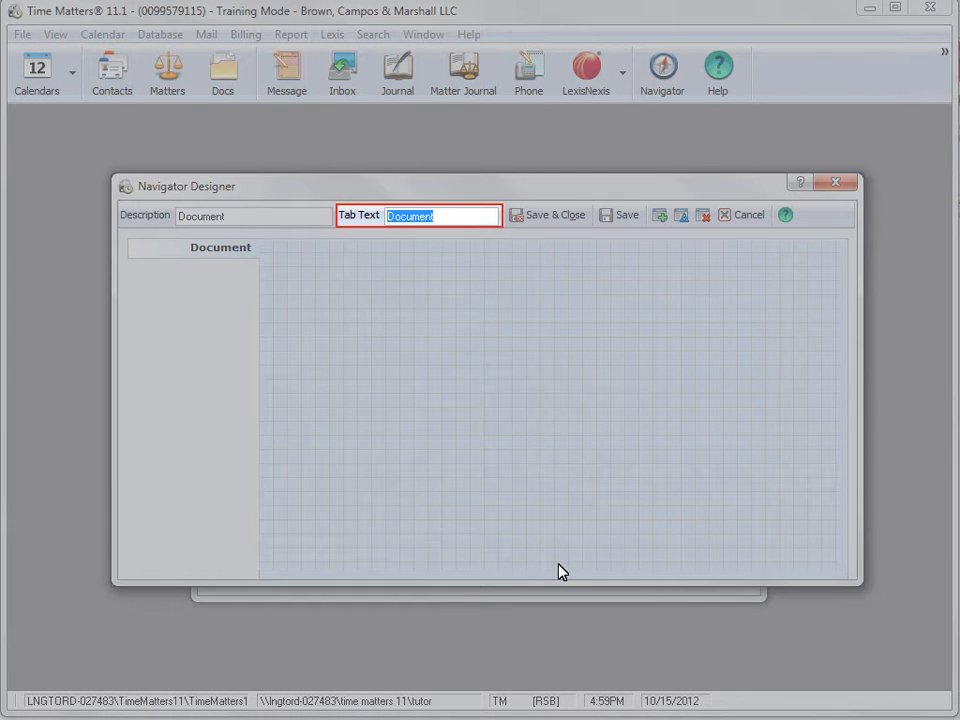
type("Docum")
key("BackSpace")
key("BackSpace")
key("BackSpace")
key("BackSpace")
key("BackSpace")
type("Document Mgmt")
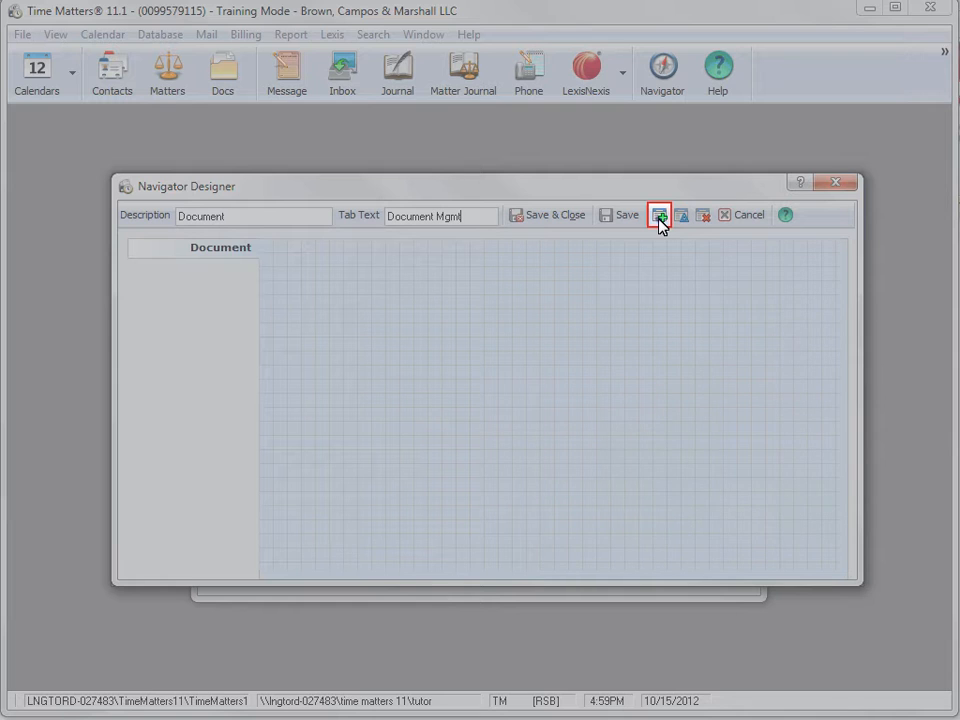
Step: Add a navigator button with the Add Document action and the custom image directory.bmp, leaving its AutoEntry form empty
left_click(659, 215)
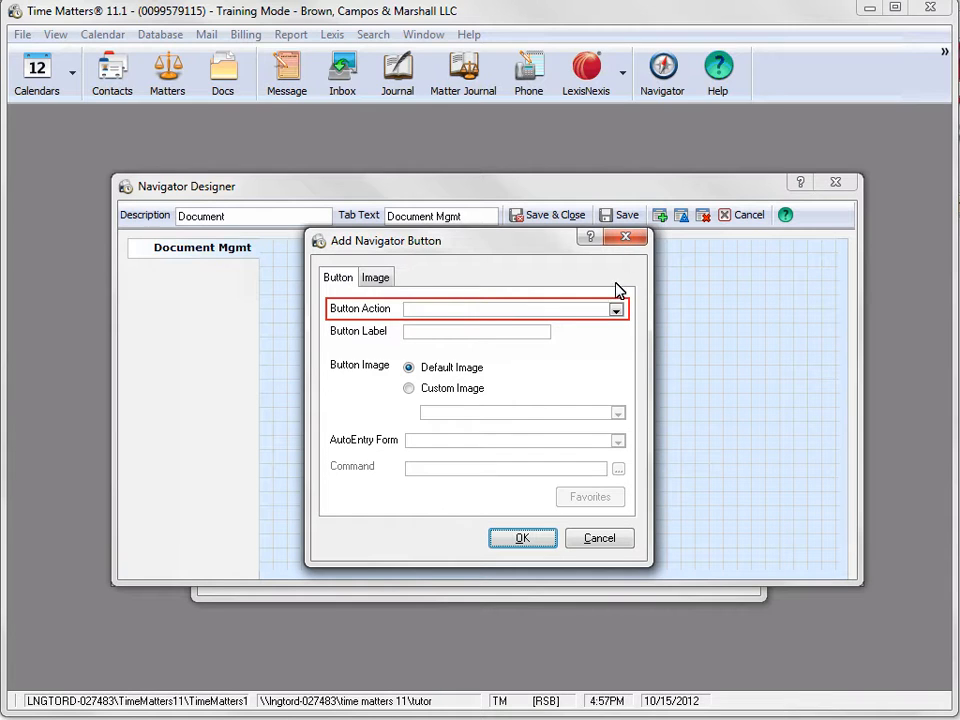
left_click(616, 311)
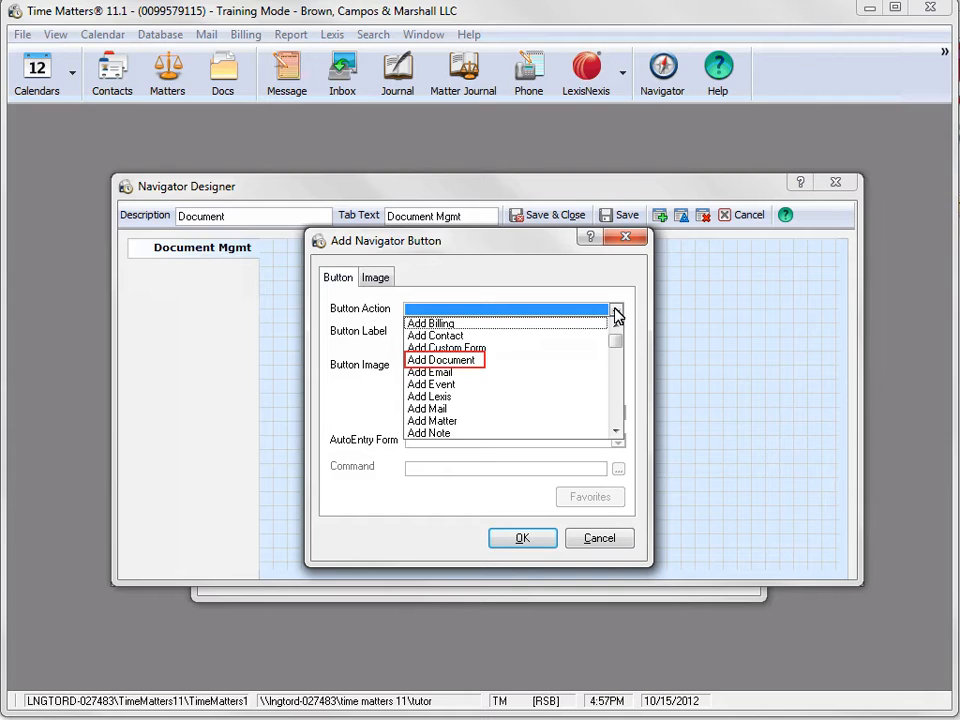
left_click(417, 359)
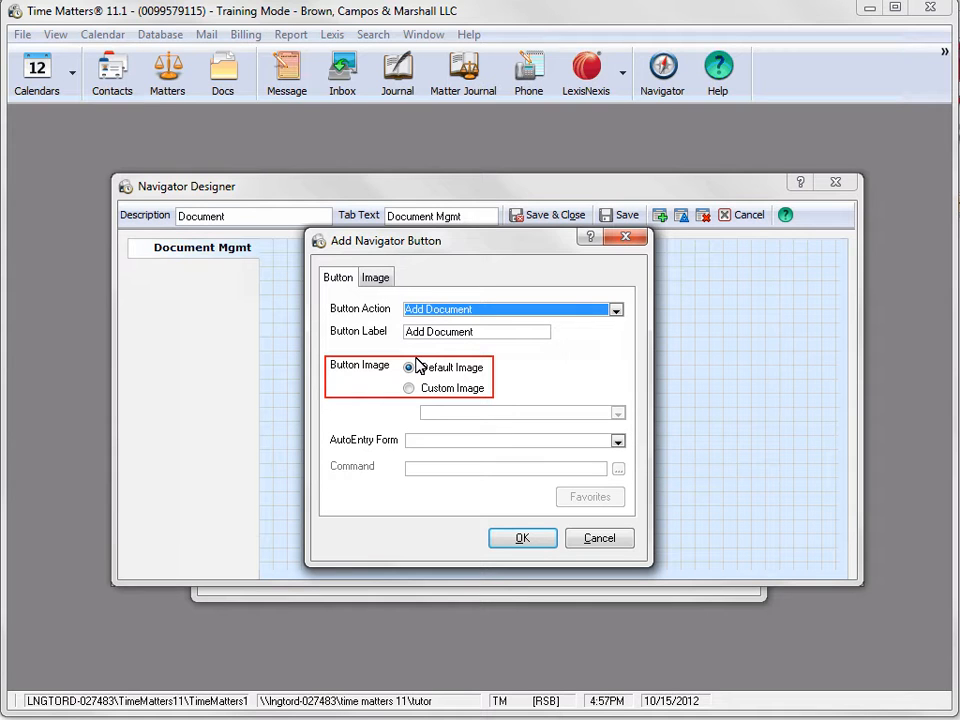
left_click(409, 388)
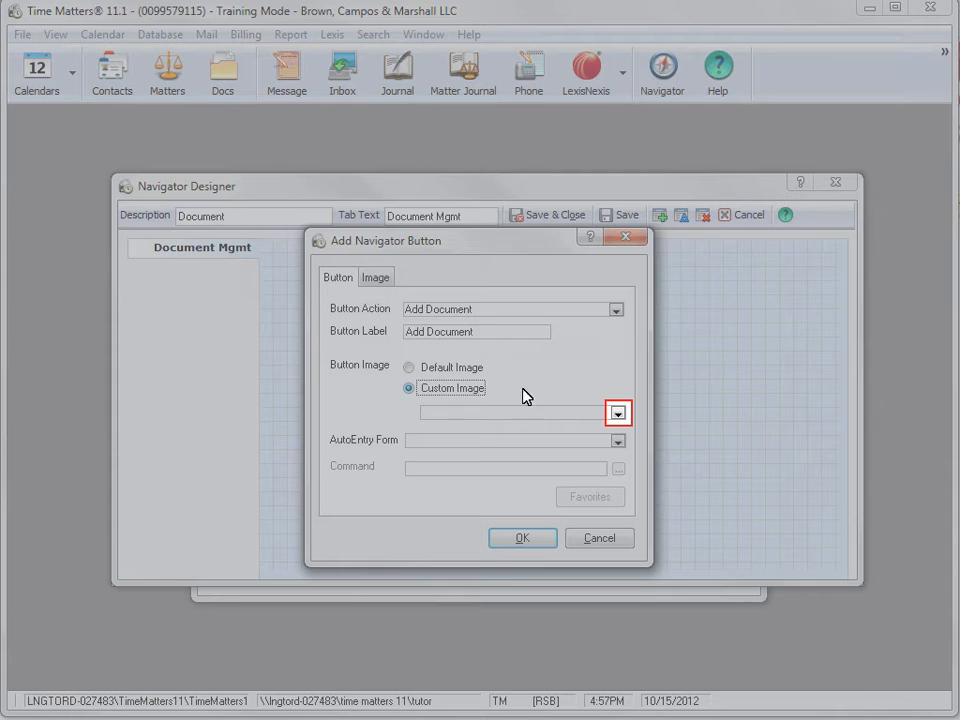
left_click(617, 413)
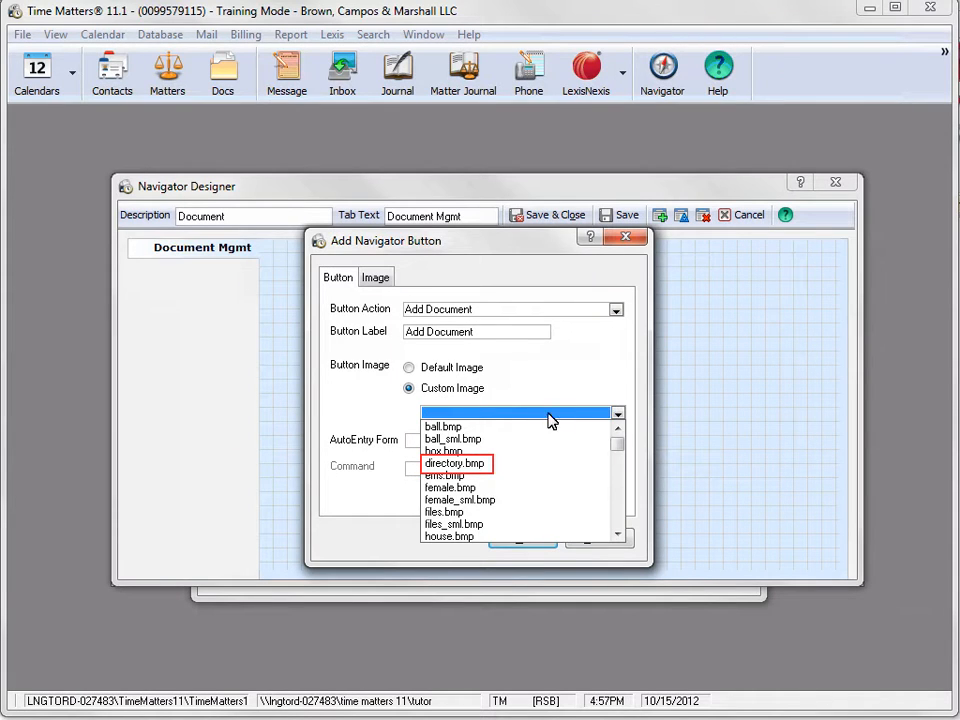
left_click(450, 463)
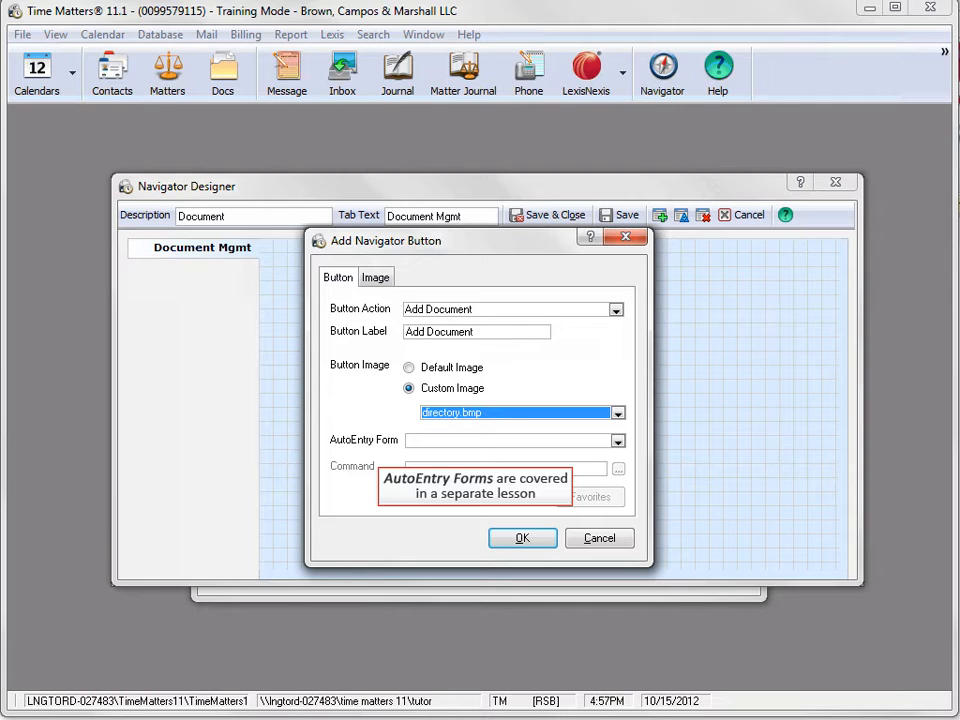
key("Tab")
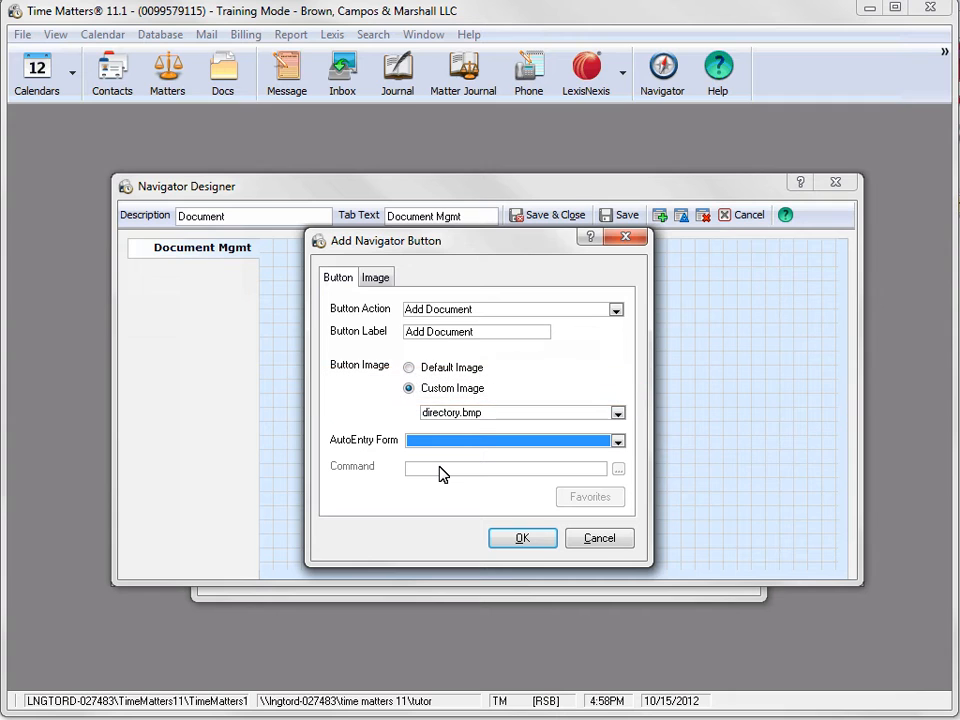
left_click(537, 540)
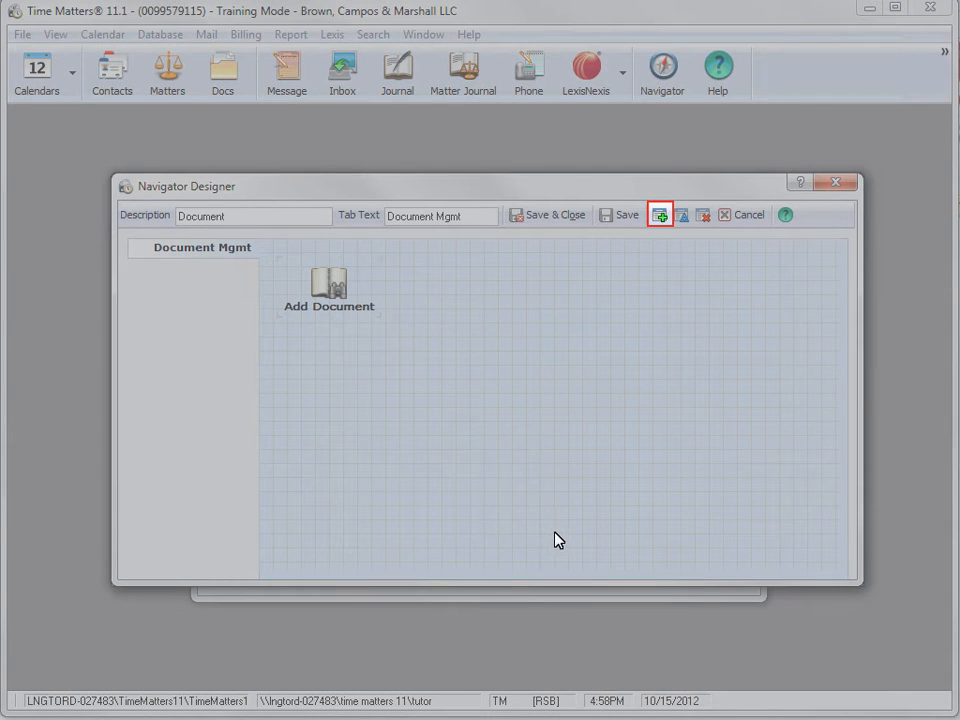
Step: Add the standard Right Arrow image to the navigator and place it just right of the Add Document button
left_click(659, 215)
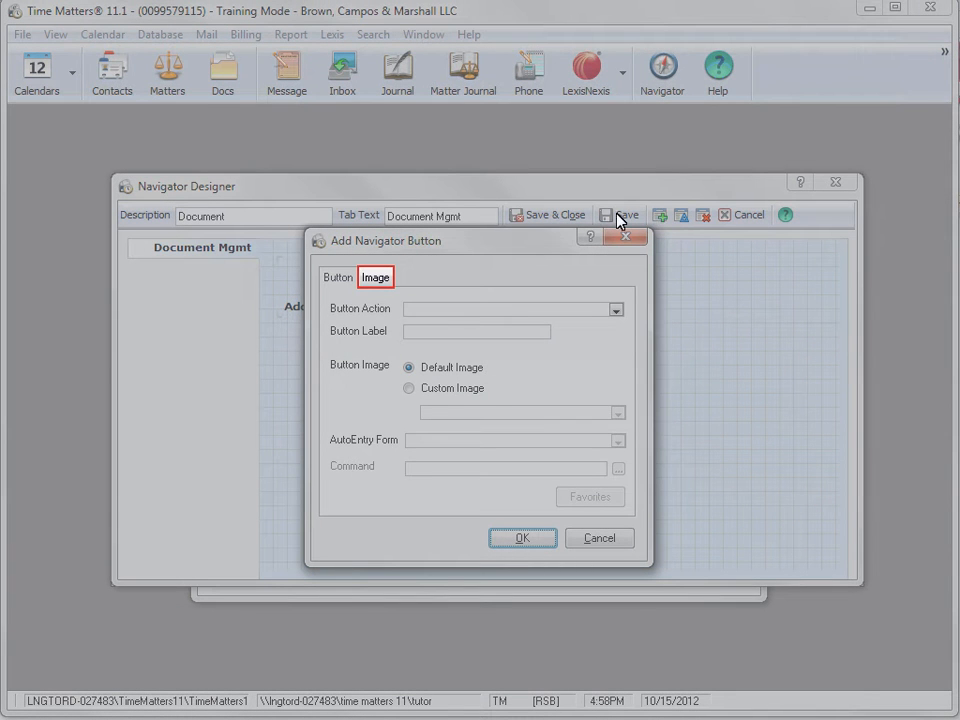
left_click(382, 277)
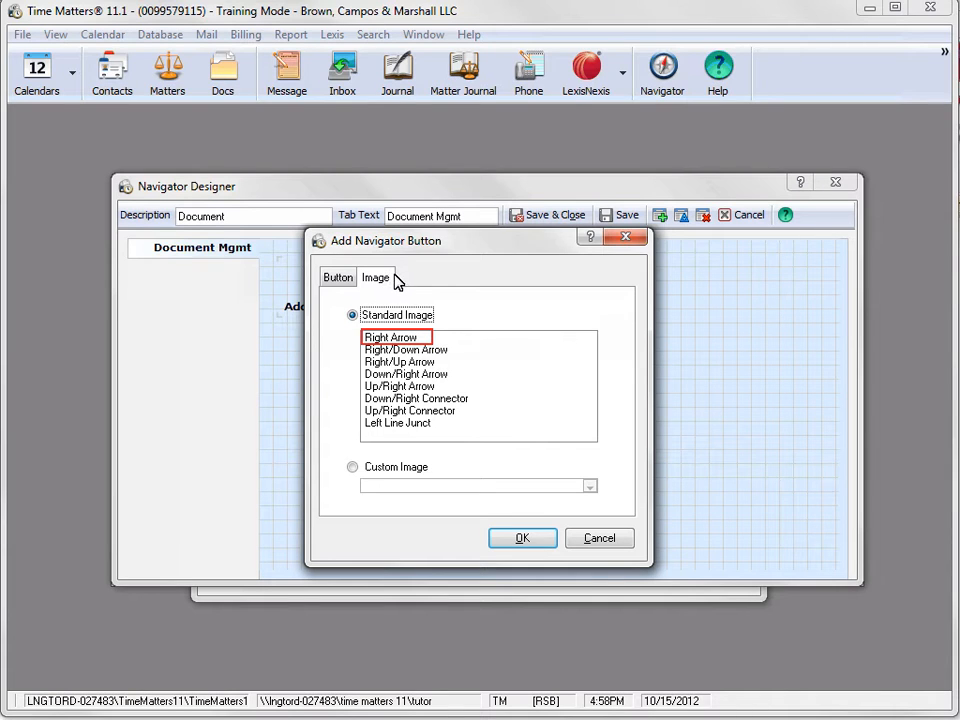
left_click(409, 339)
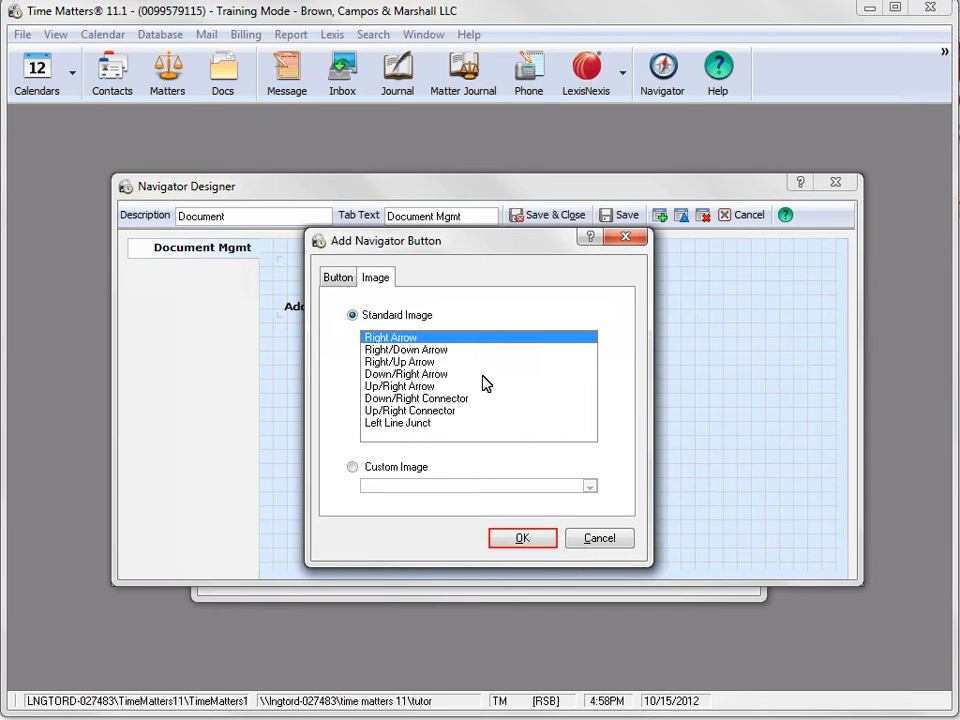
left_click(518, 540)
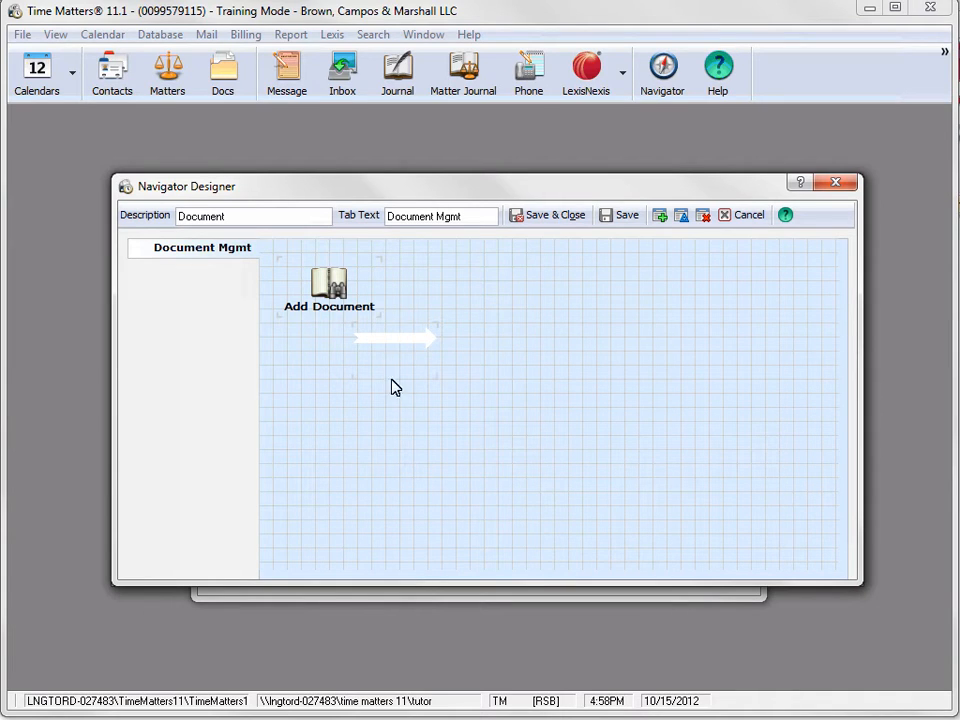
left_click_drag(391, 339, 442, 277)
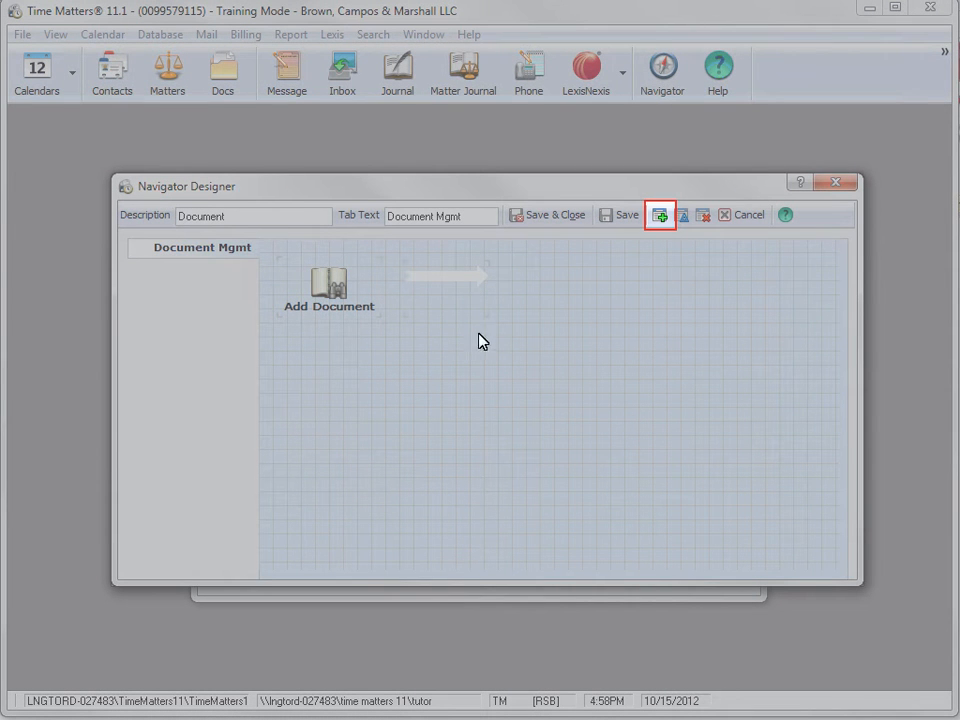
Step: Add a Document List button with the default image to the right of the arrow, and save the finished navigator
left_click(660, 215)
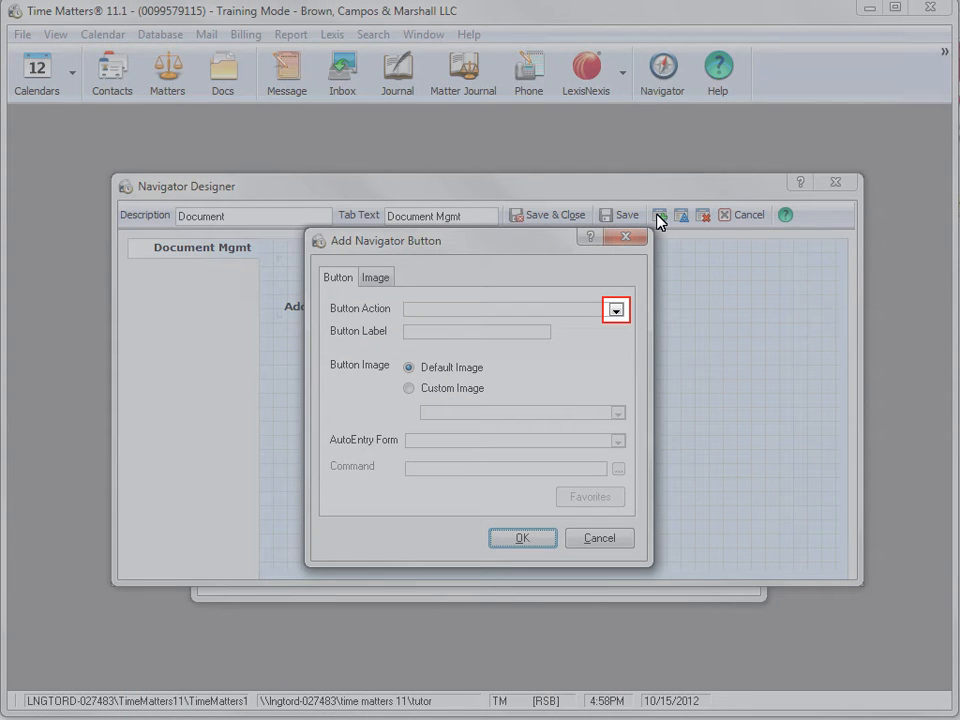
left_click(616, 310)
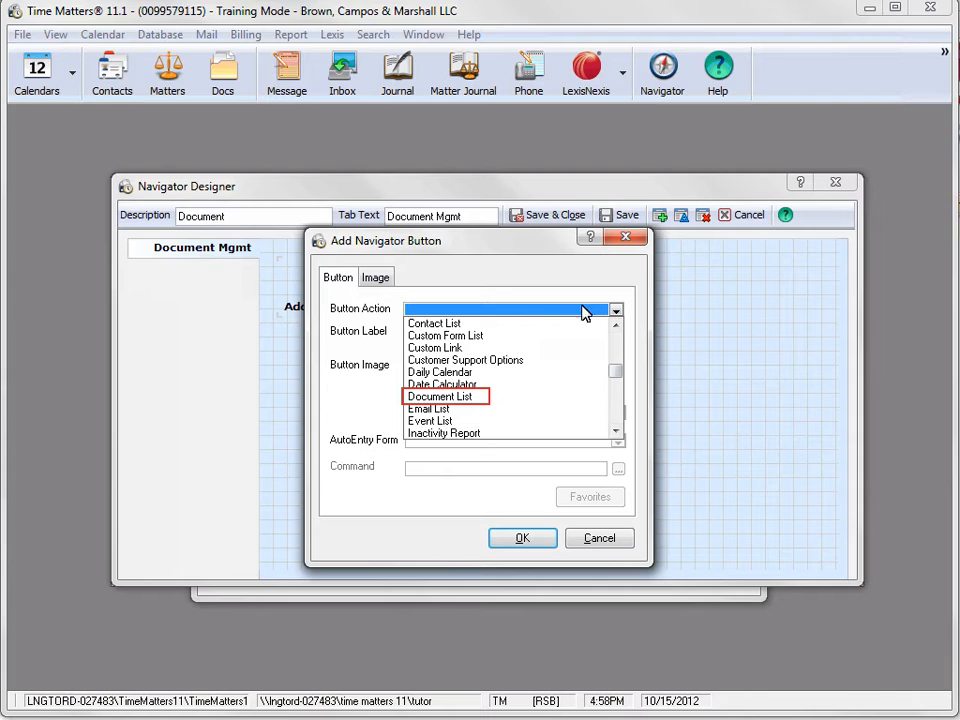
left_click(424, 397)
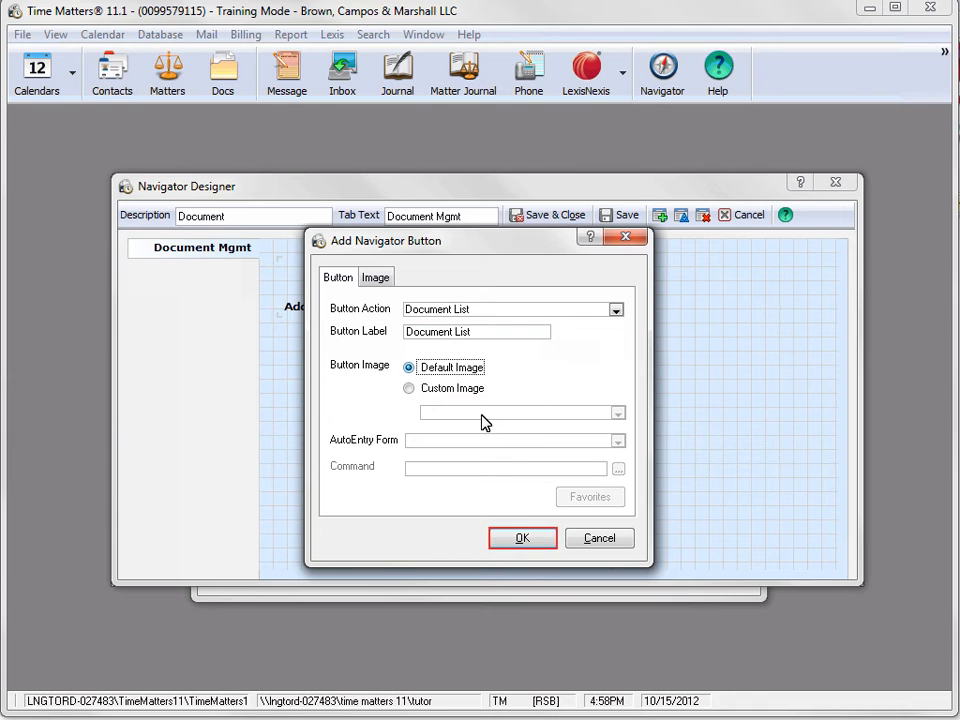
left_click(522, 539)
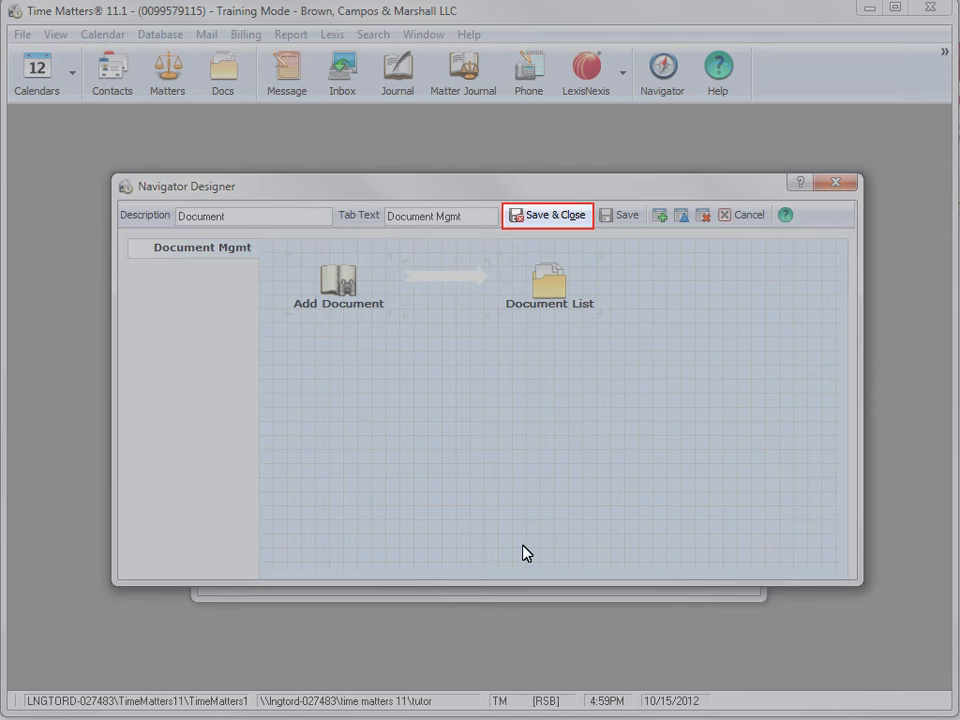
left_click(574, 216)
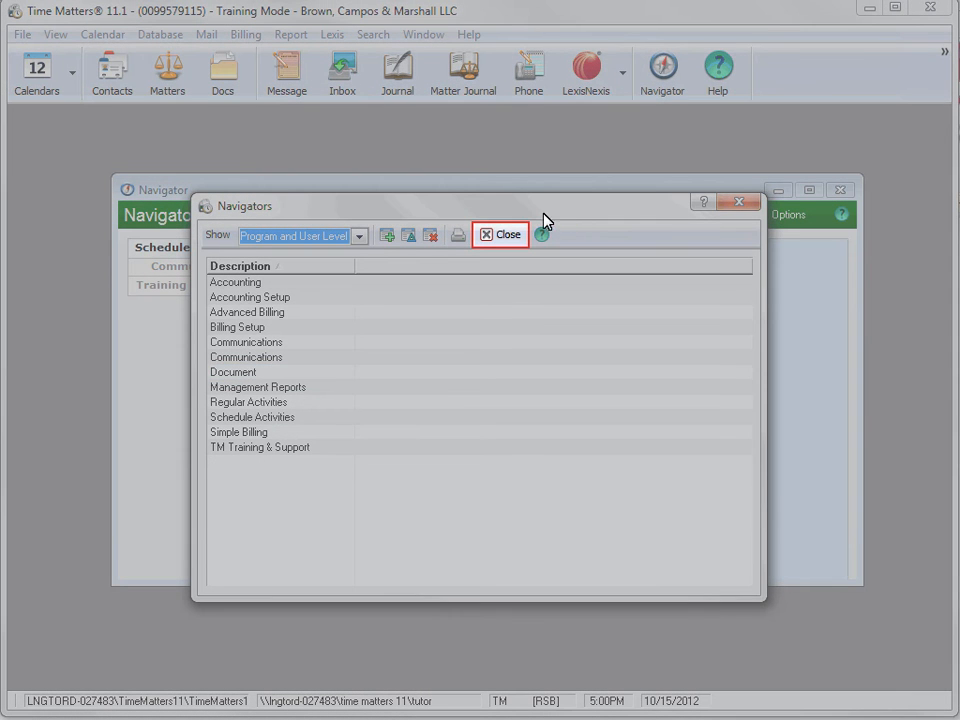
Step: Add the Document navigator to the selected navigators, move it up to directly below Communications, and apply the options
left_click(510, 236)
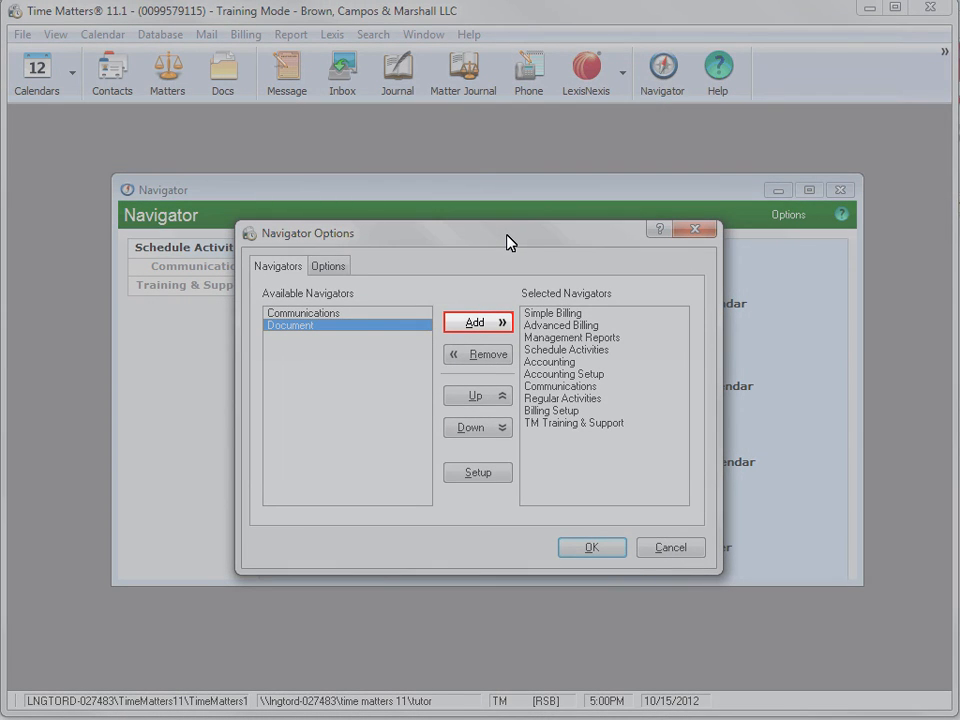
left_click(476, 323)
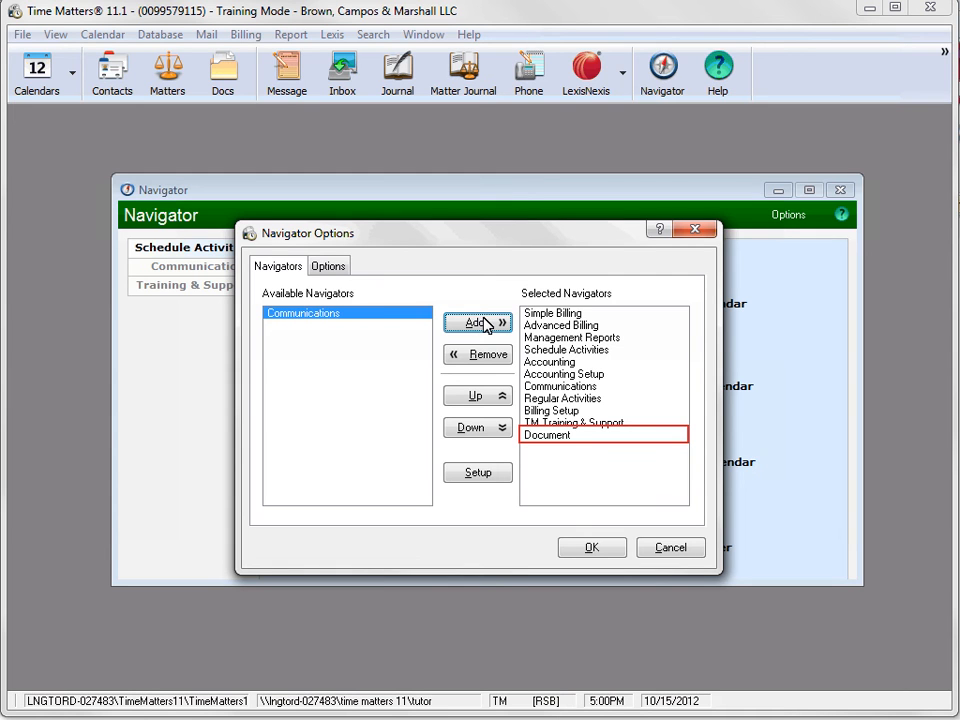
left_click(546, 439)
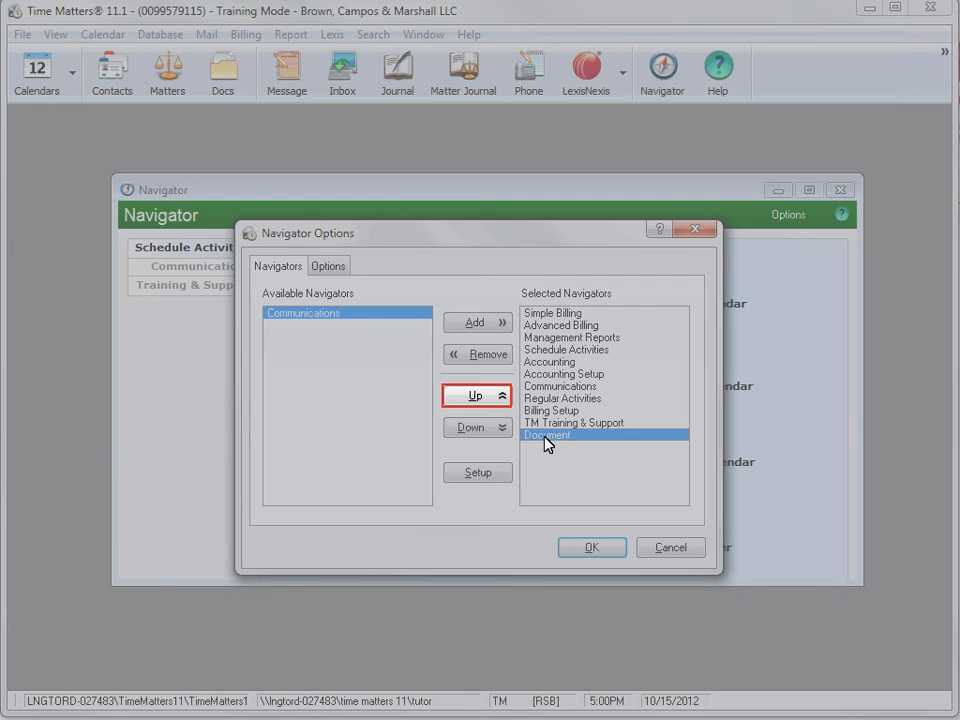
left_click(475, 397)
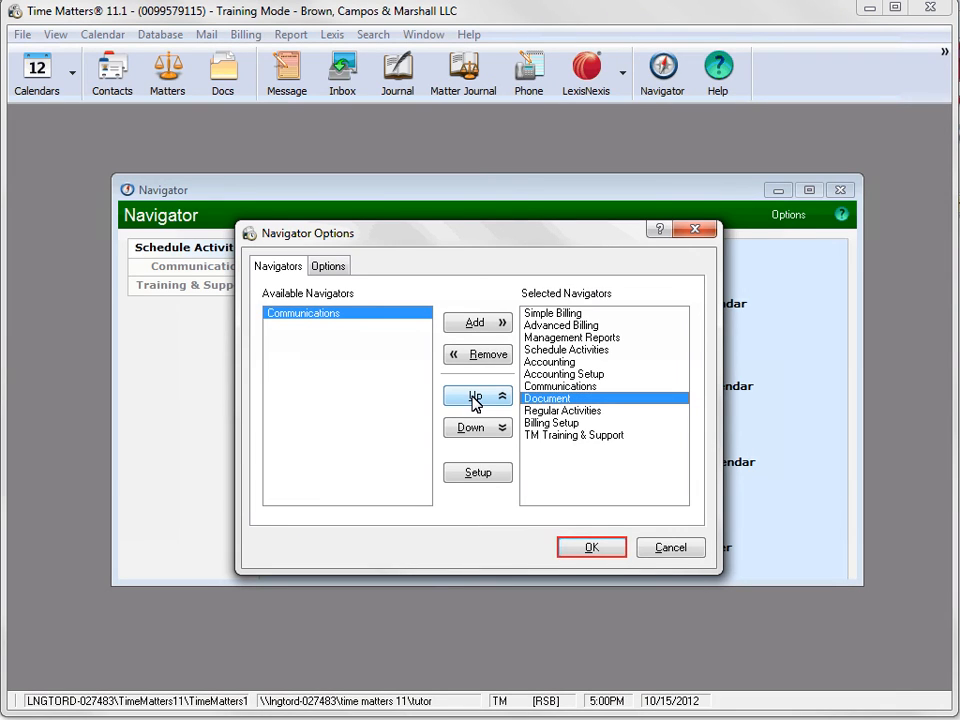
left_click(587, 551)
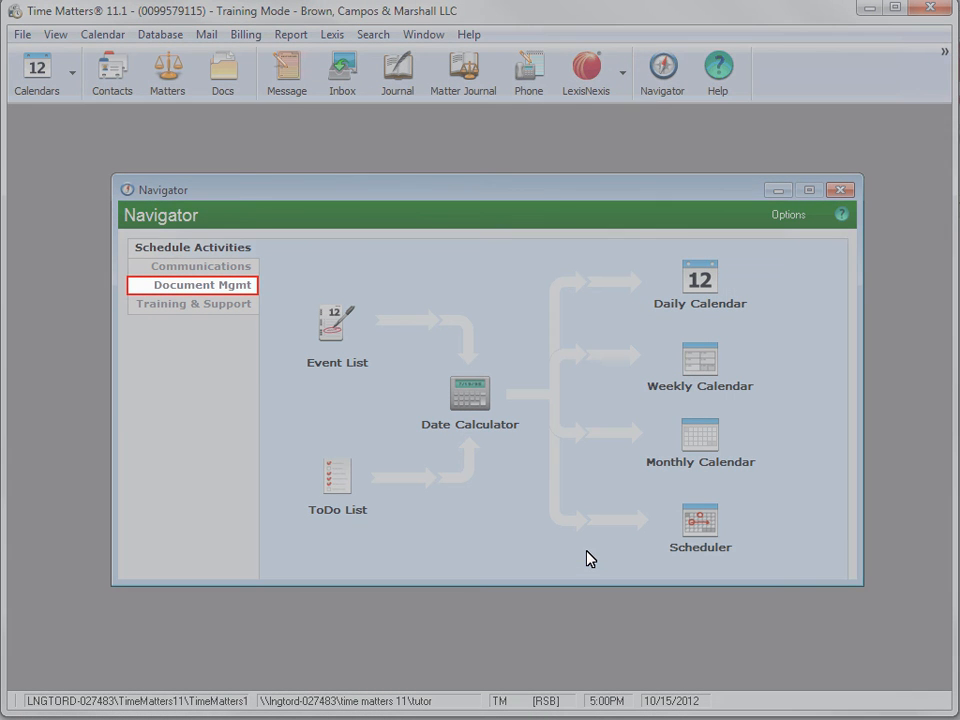